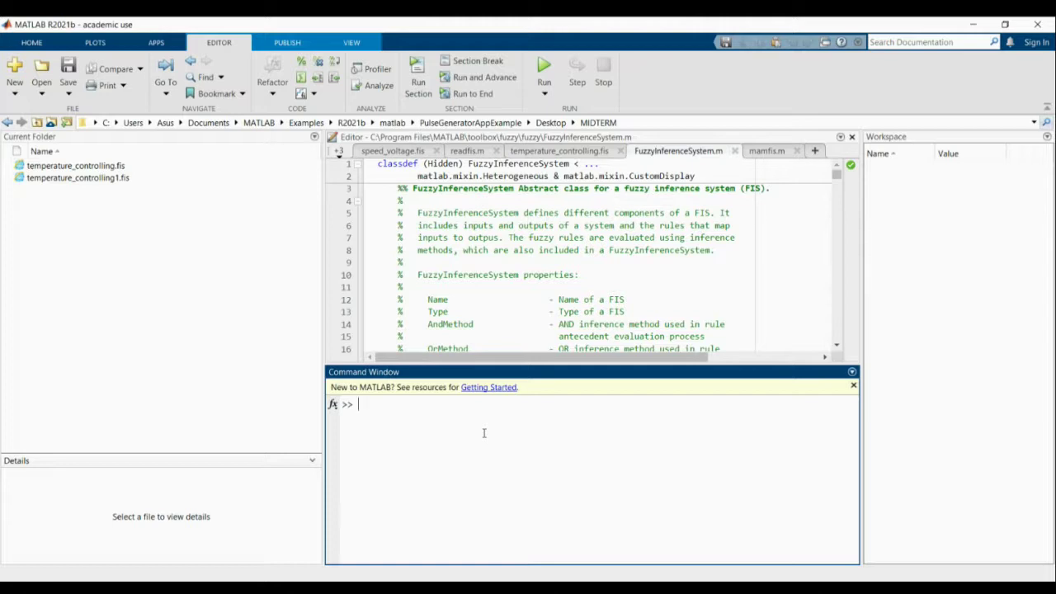
# Step: Launch the Fuzzy Logic Designer with the fuzzy command and import the temperature_controlling FIS file
pyautogui.write('fuzzy')
pyautogui.press('Return')
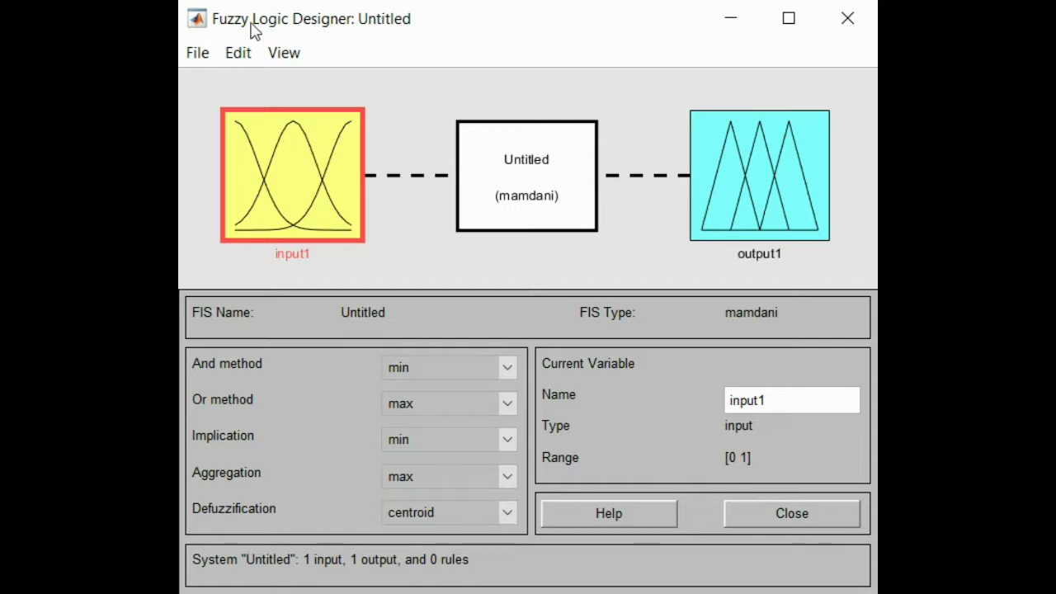
pyautogui.click(201, 59)
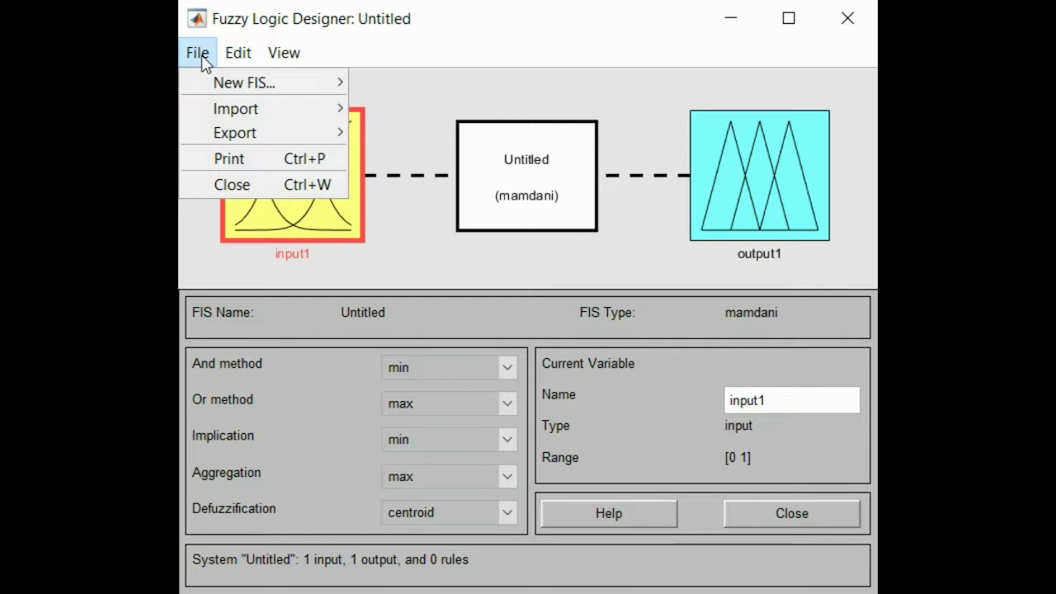
pyautogui.moveTo(239, 108)
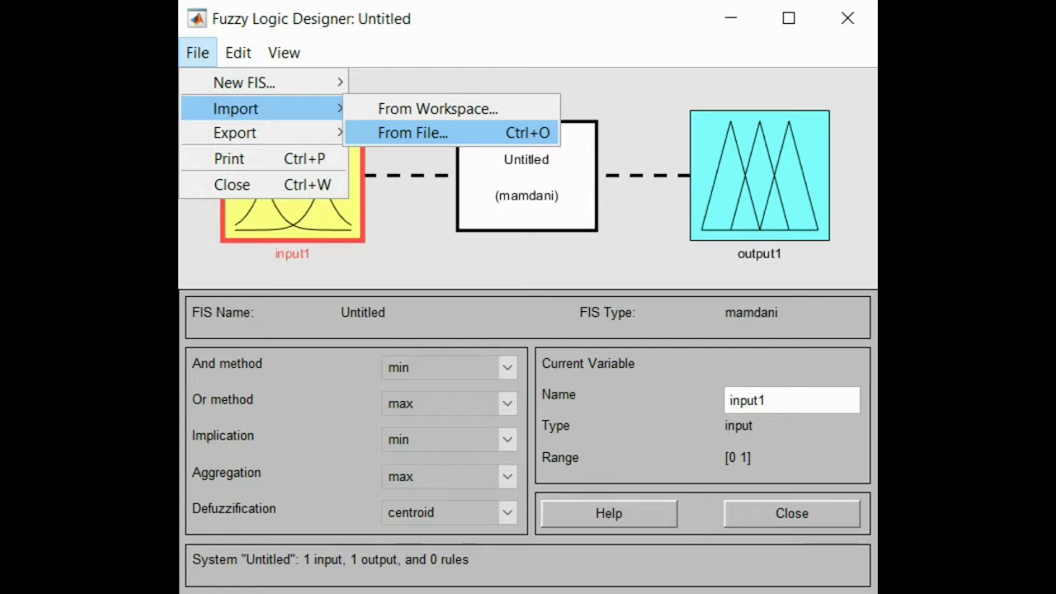
pyautogui.click(401, 133)
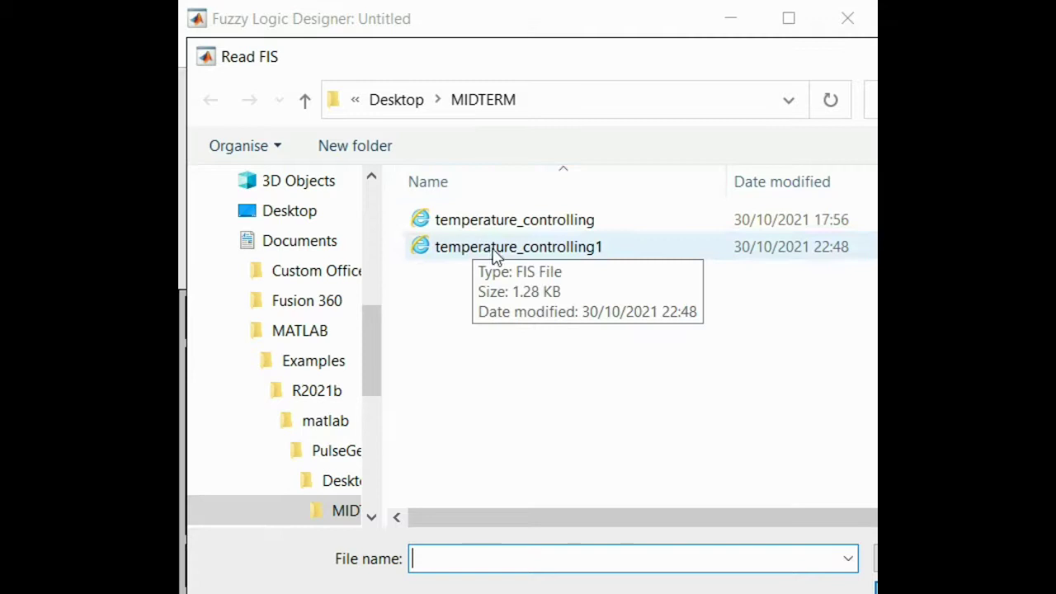
pyautogui.click(527, 221)
pyautogui.press('Return')
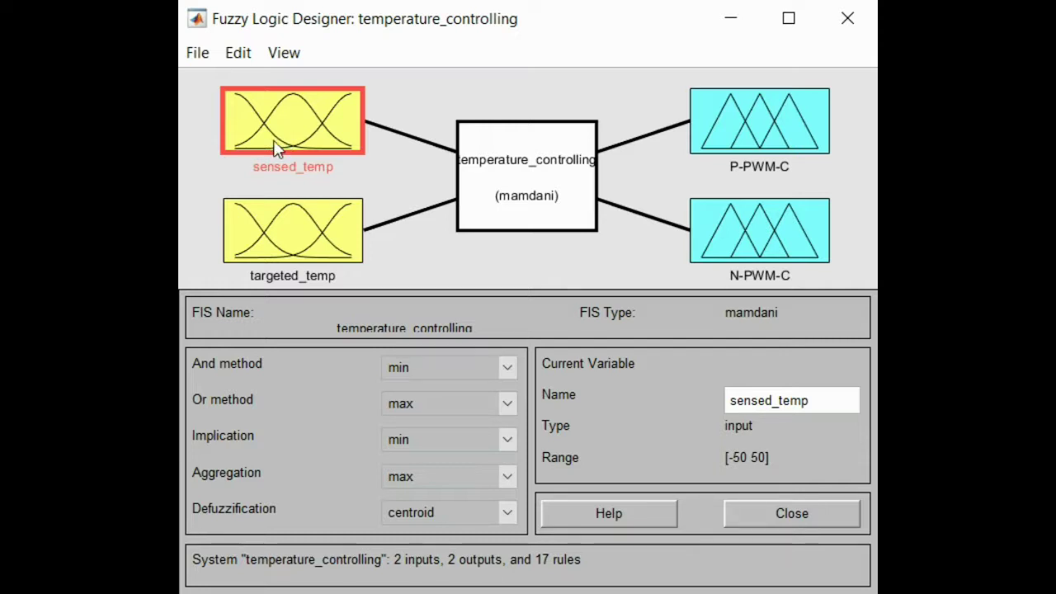
# Step: Open the Membership Function Editor and inspect the parameters of sensed_temp's SNEG, ZERO, SPOZ and POZ functions
pyautogui.click(276, 249)
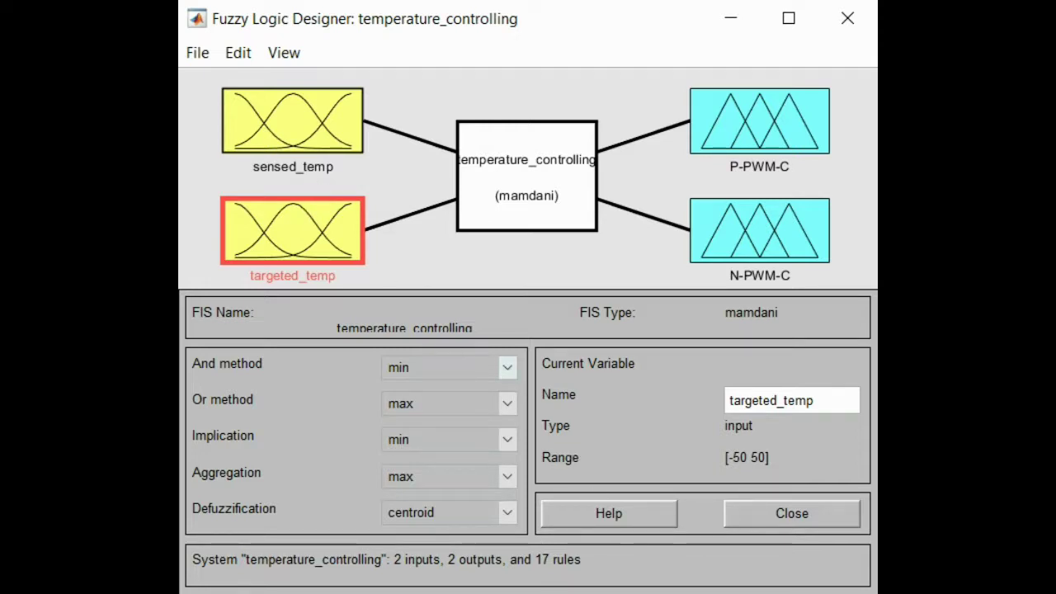
pyautogui.hotkey('ctrl', '2')
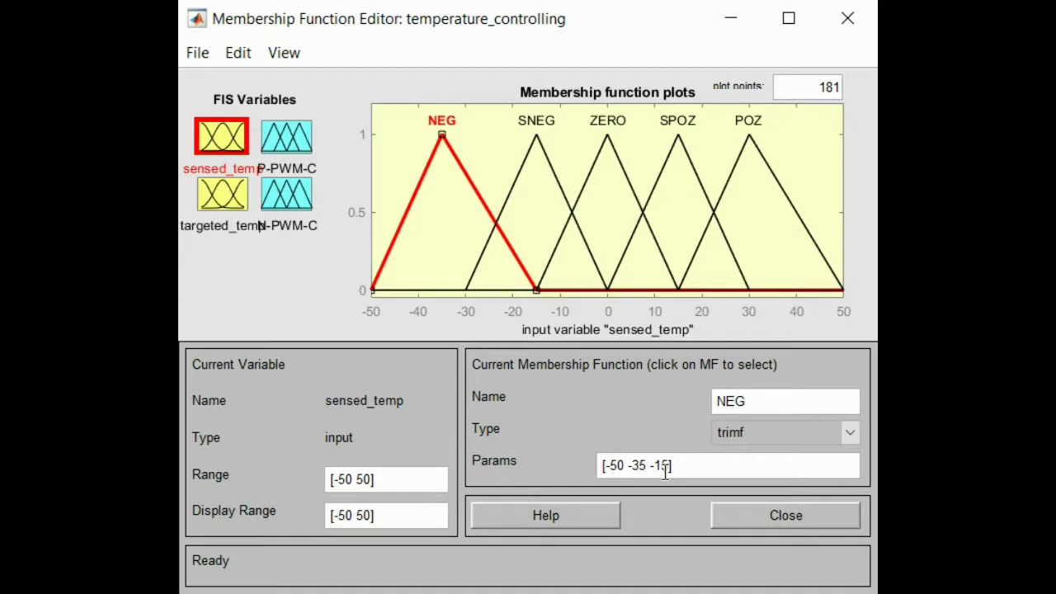
pyautogui.click(535, 157)
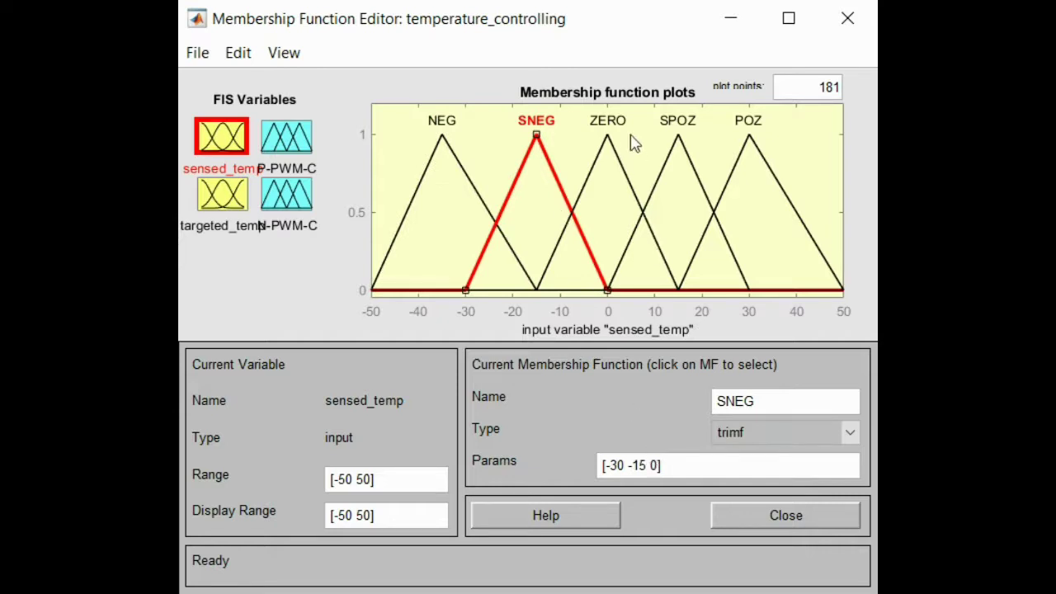
pyautogui.click(611, 146)
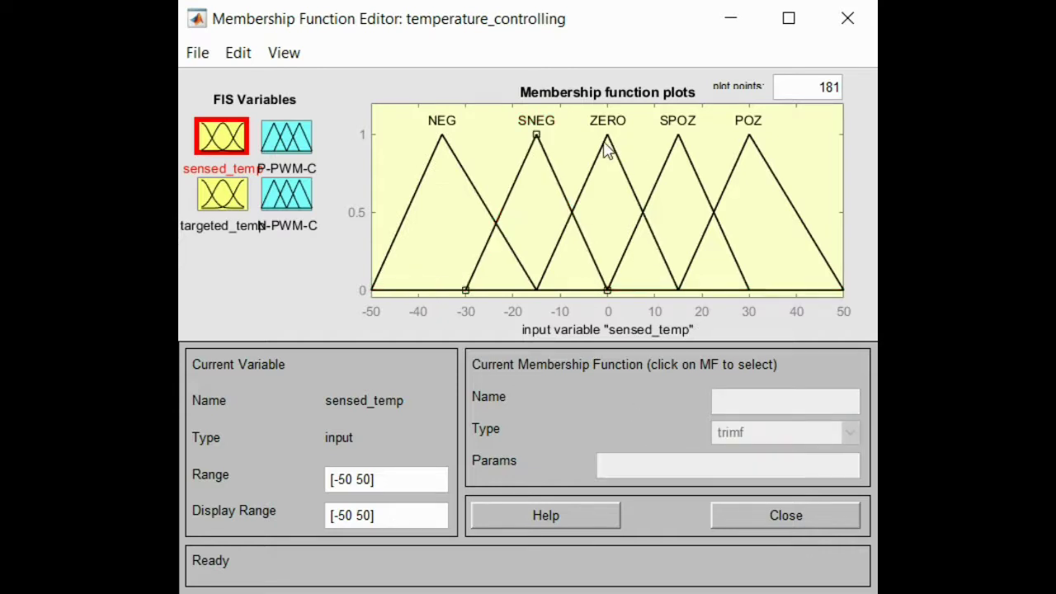
pyautogui.click(604, 142)
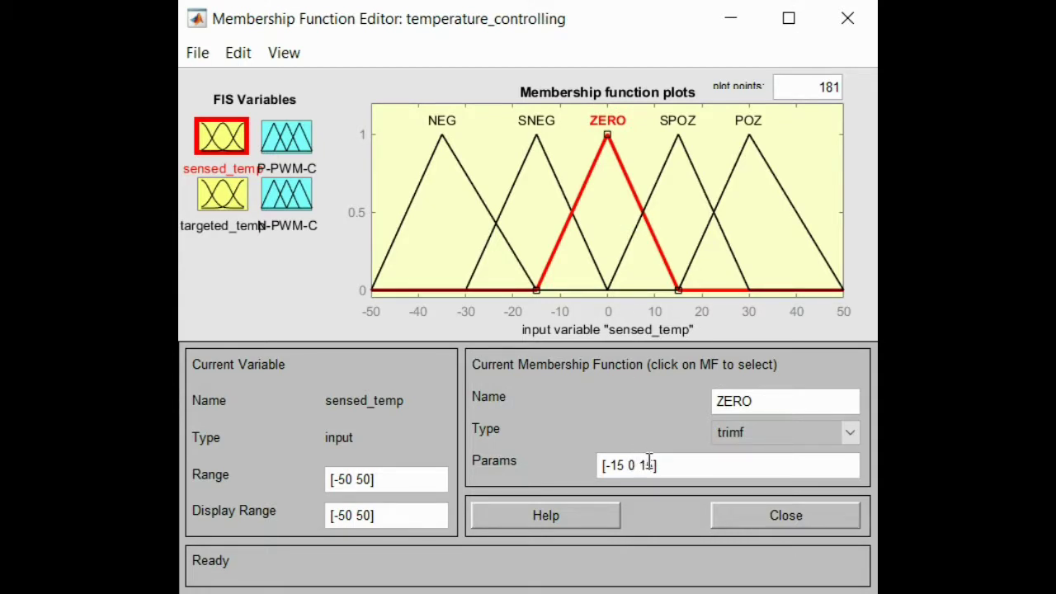
pyautogui.click(681, 153)
pyautogui.click(678, 141)
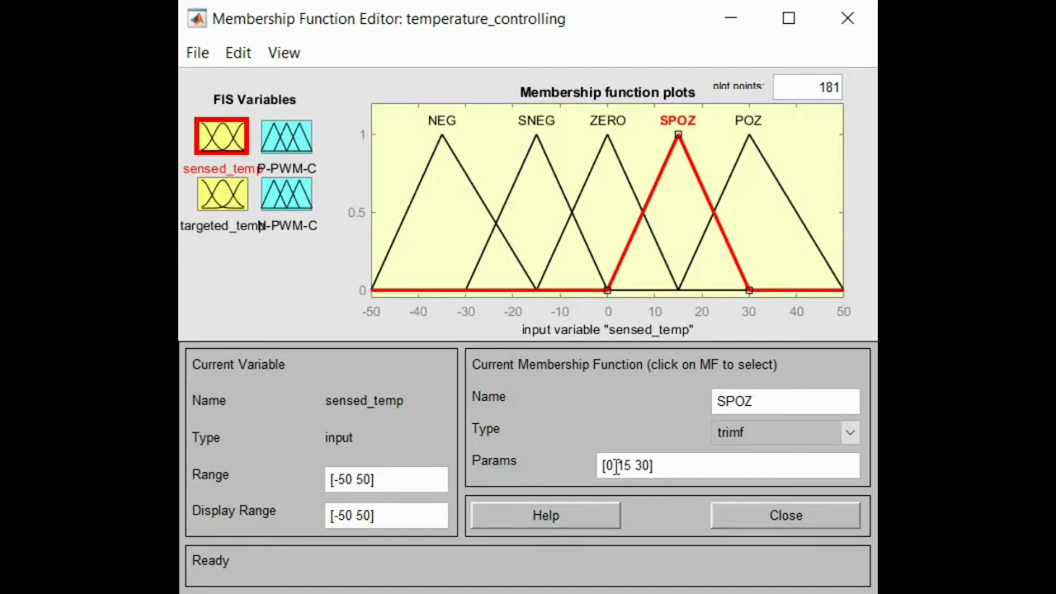
pyautogui.click(741, 166)
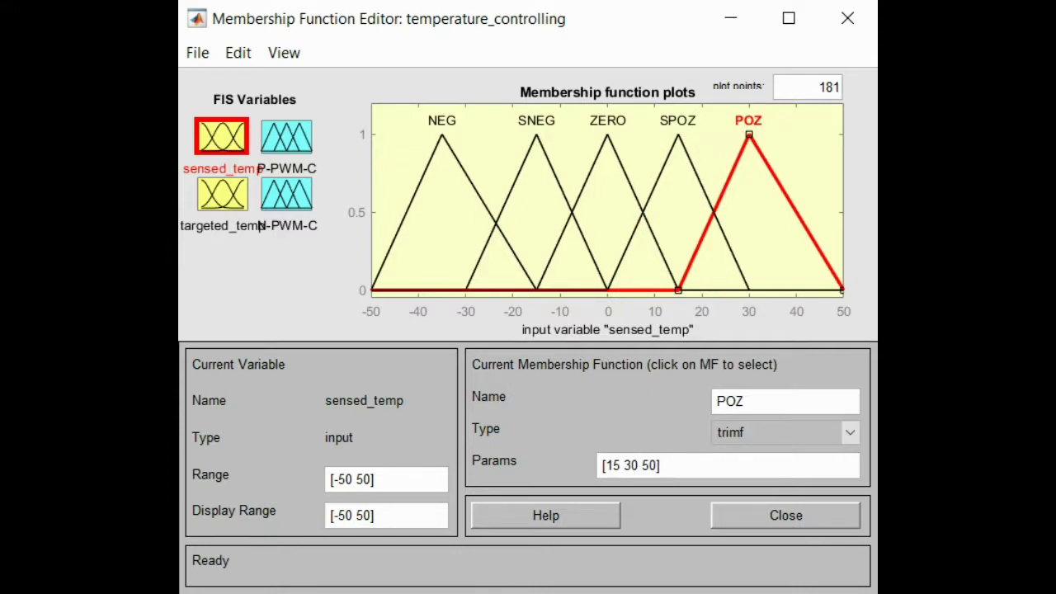
# Step: Inspect the membership functions of the targeted_temp input, from NEG through POZ
pyautogui.click(208, 205)
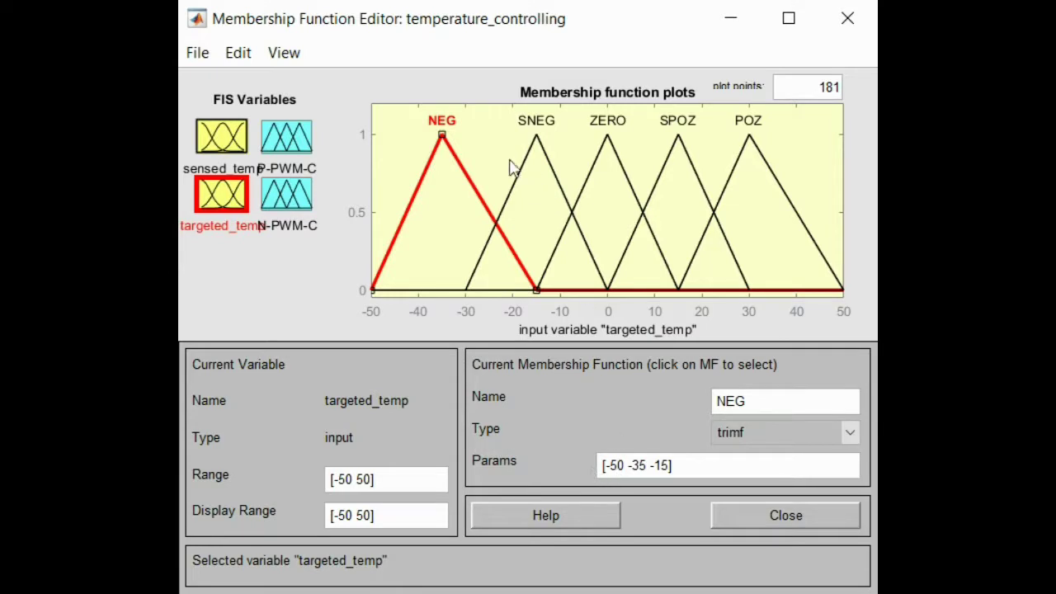
pyautogui.click(540, 148)
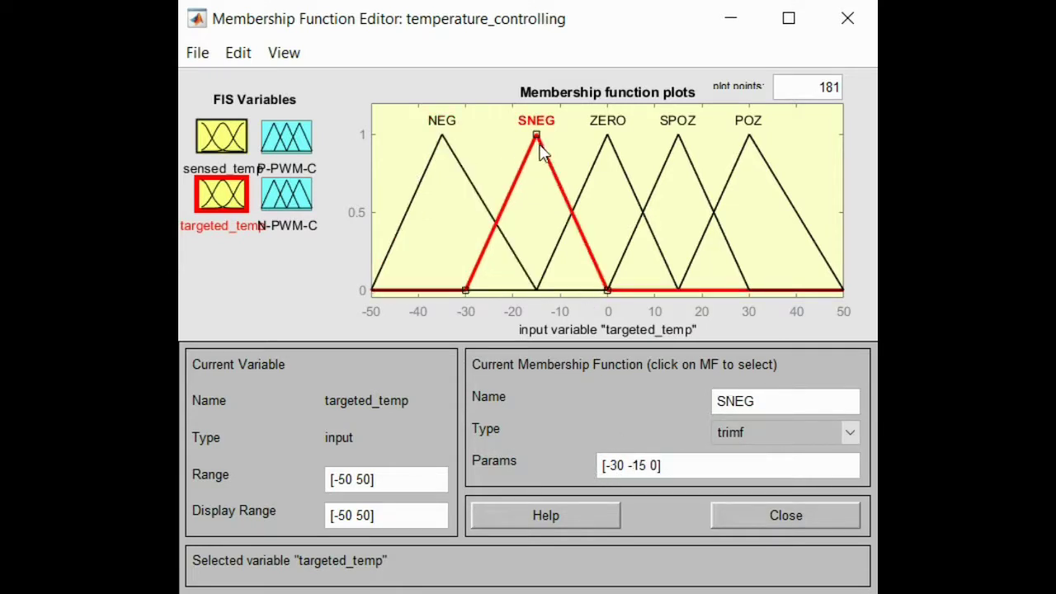
pyautogui.click(606, 153)
pyautogui.click(689, 155)
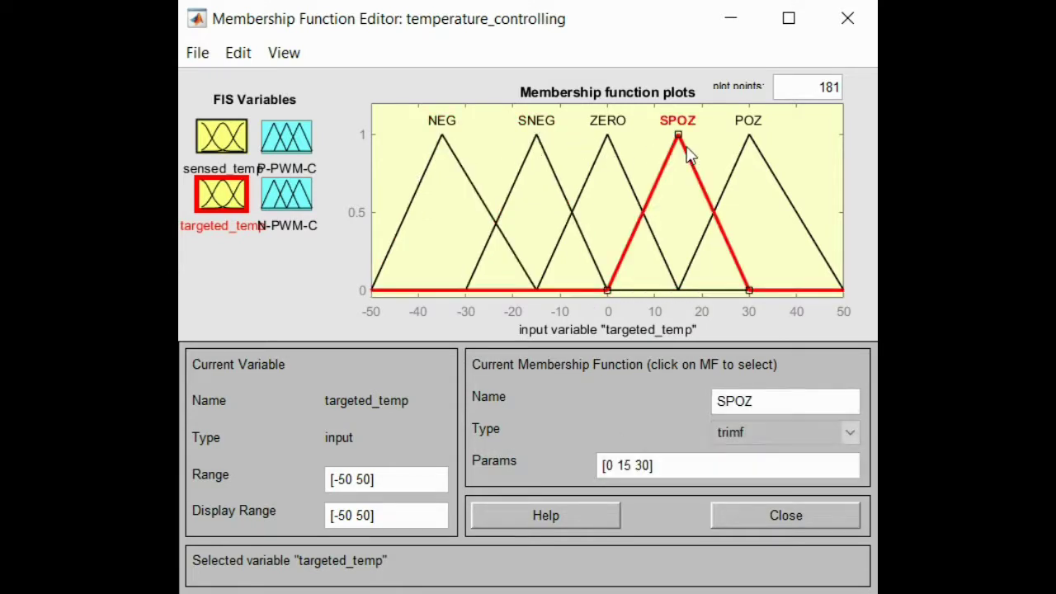
pyautogui.click(756, 159)
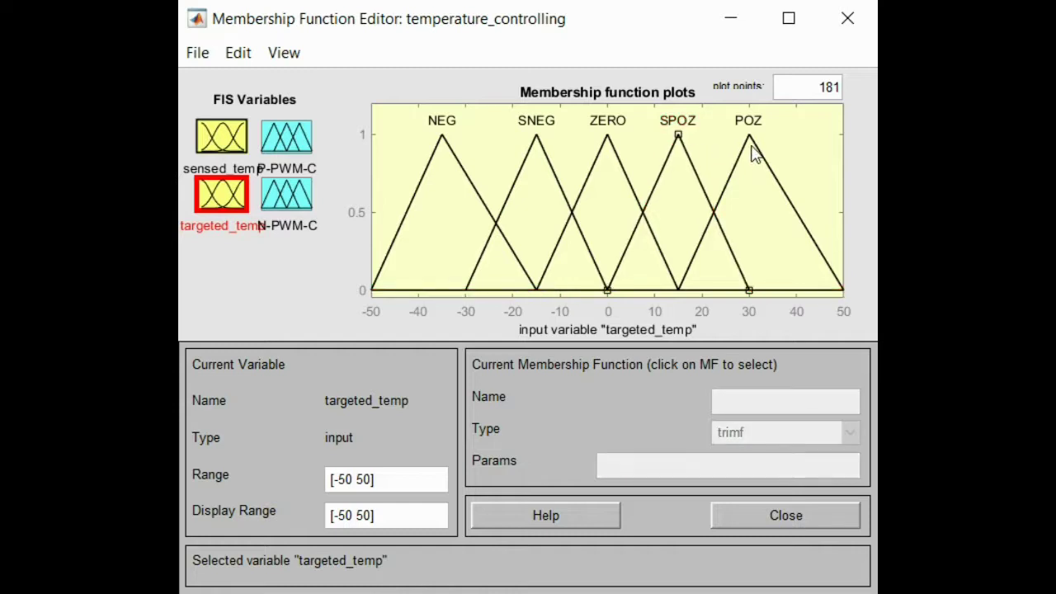
pyautogui.click(446, 153)
pyautogui.click(736, 170)
pyautogui.click(741, 169)
pyautogui.click(446, 148)
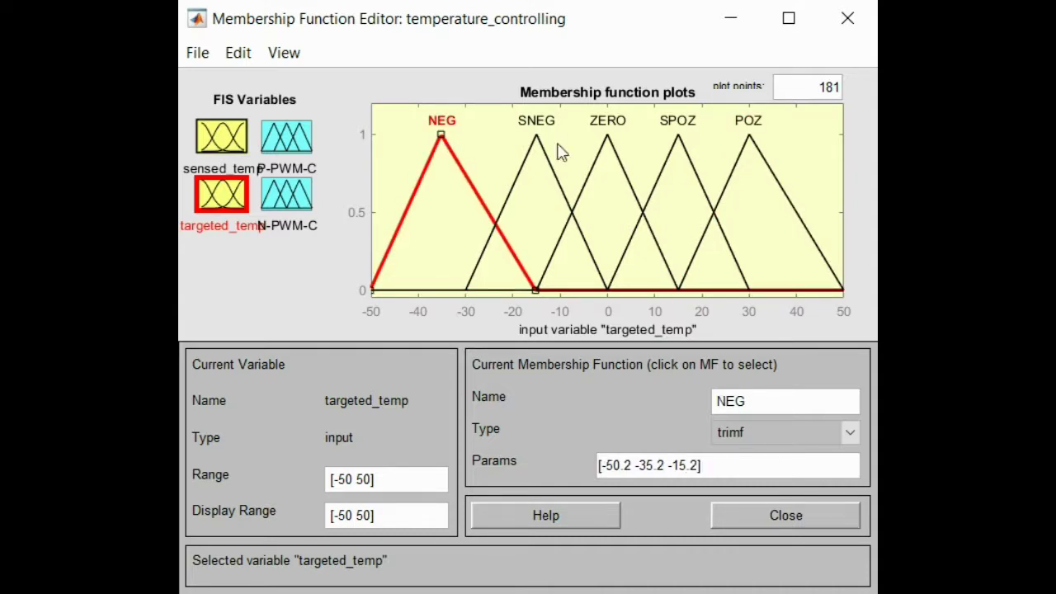
pyautogui.click(746, 165)
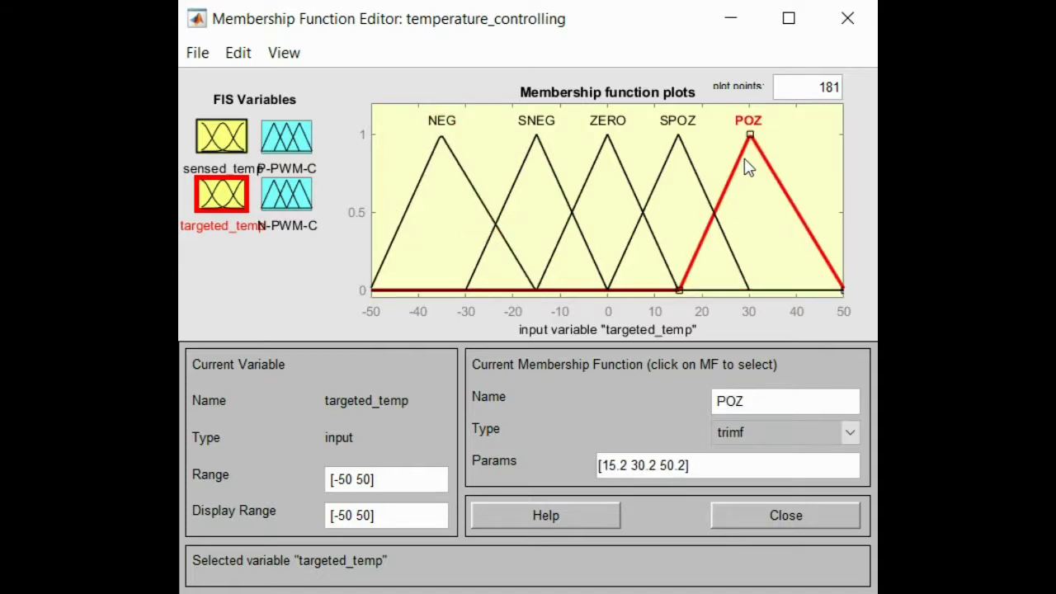
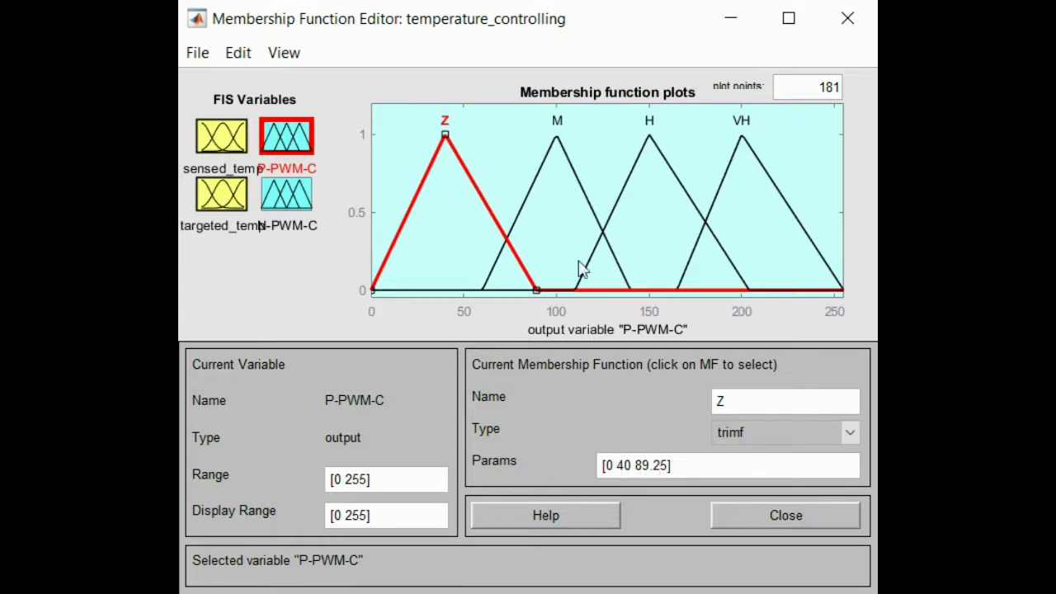
# Step: Inspect the parameters of the M and VH membership functions of the P-PWM-C output
pyautogui.moveTo(550, 173); pyautogui.dragTo(552, 173)
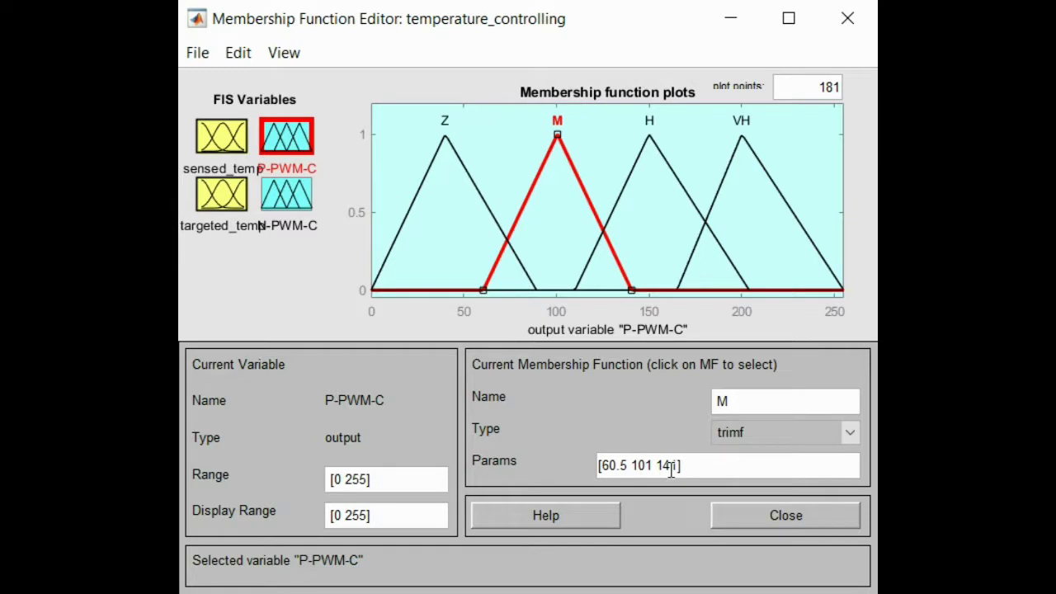
pyautogui.click(721, 191)
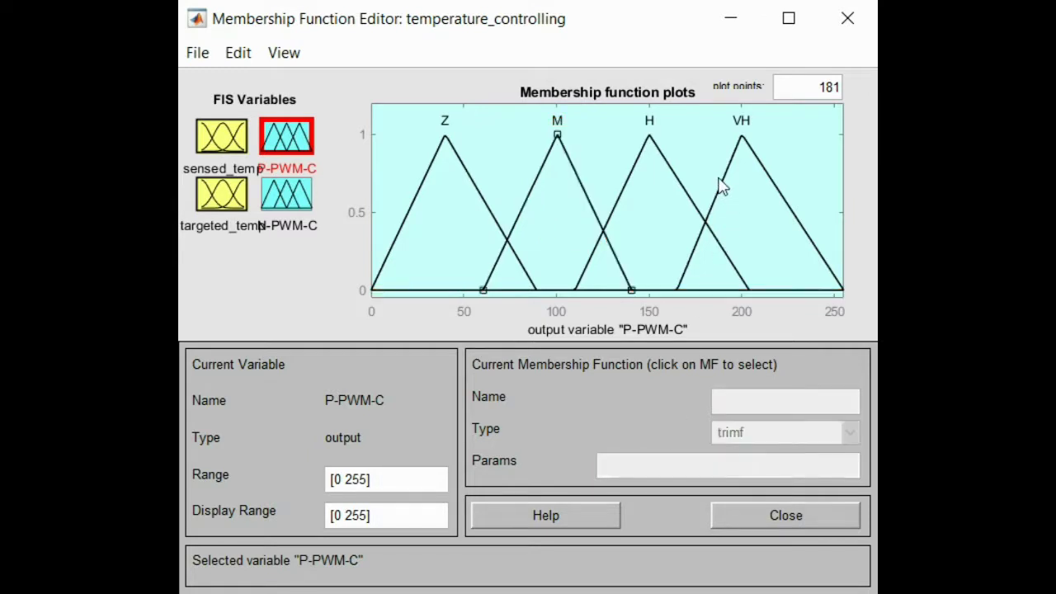
pyautogui.click(723, 190)
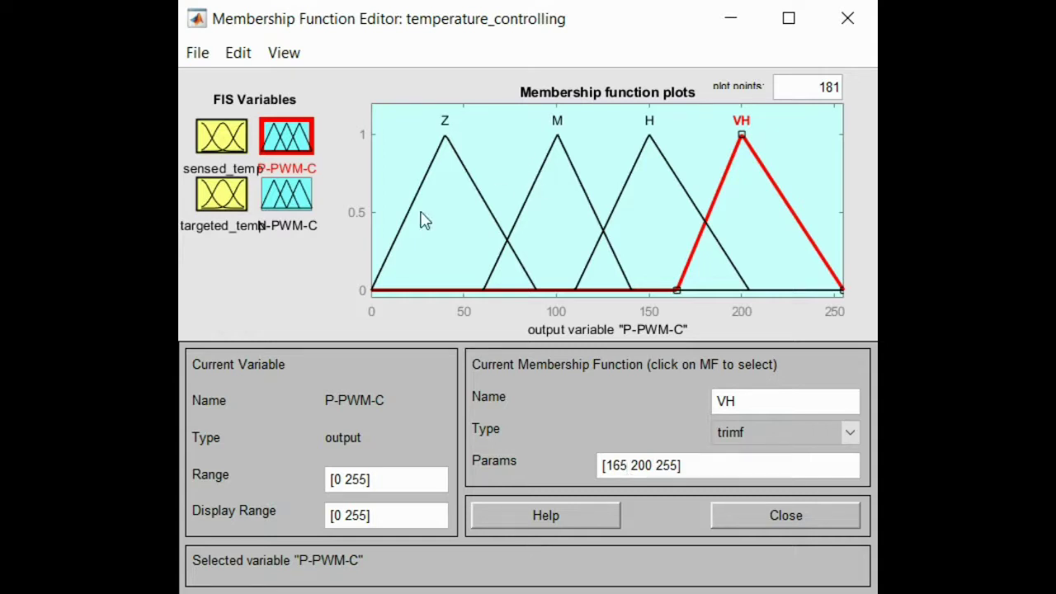
# Step: Inspect the N-PWM-C output's M and VH membership functions and its range, and close the Membership Function Editor
pyautogui.click(279, 200)
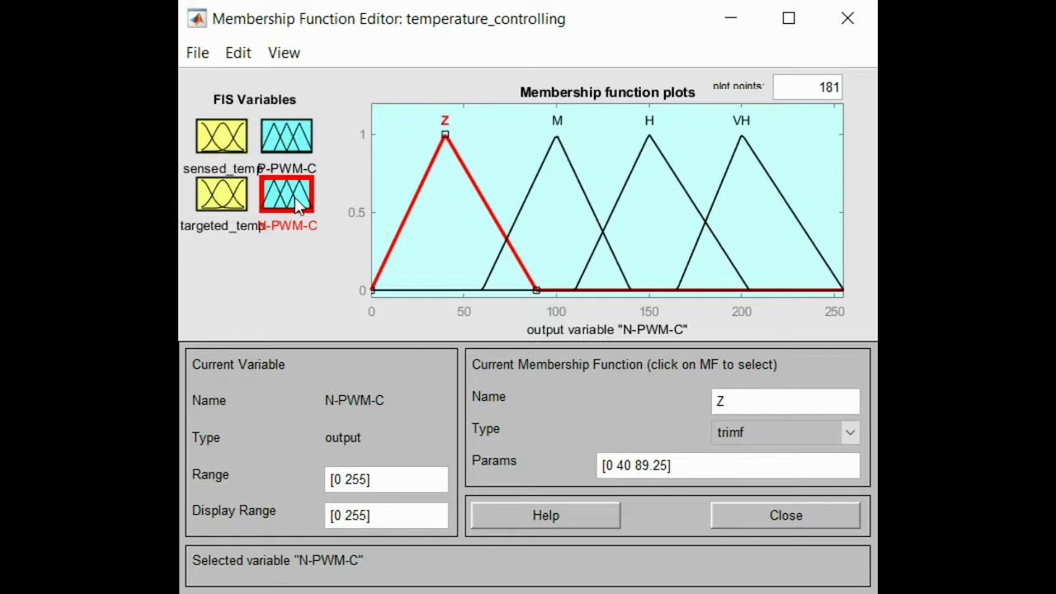
pyautogui.click(517, 226)
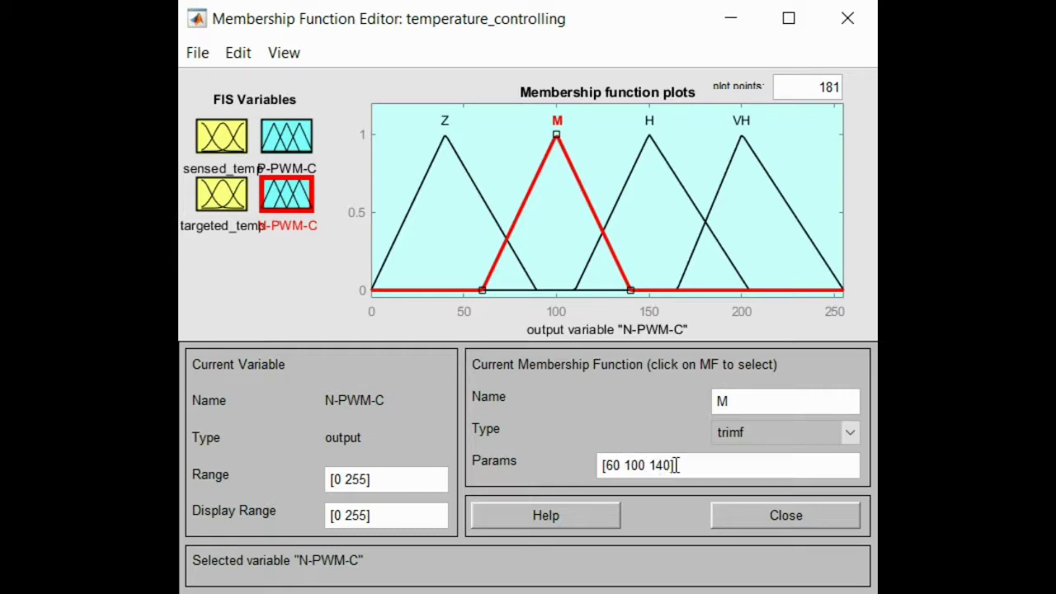
pyautogui.click(745, 146)
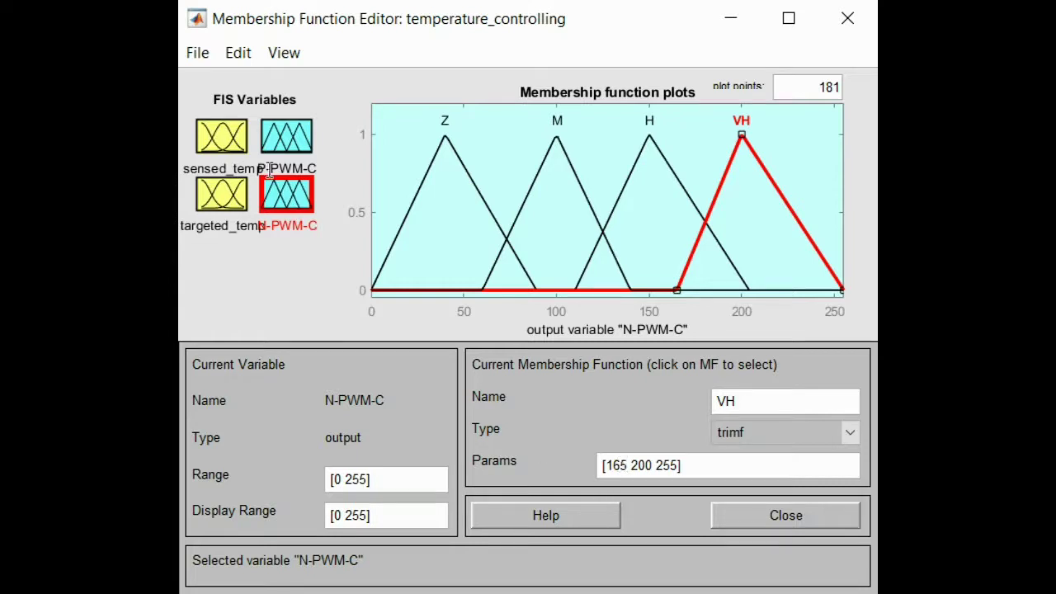
pyautogui.moveTo(395, 480); pyautogui.dragTo(320, 479)
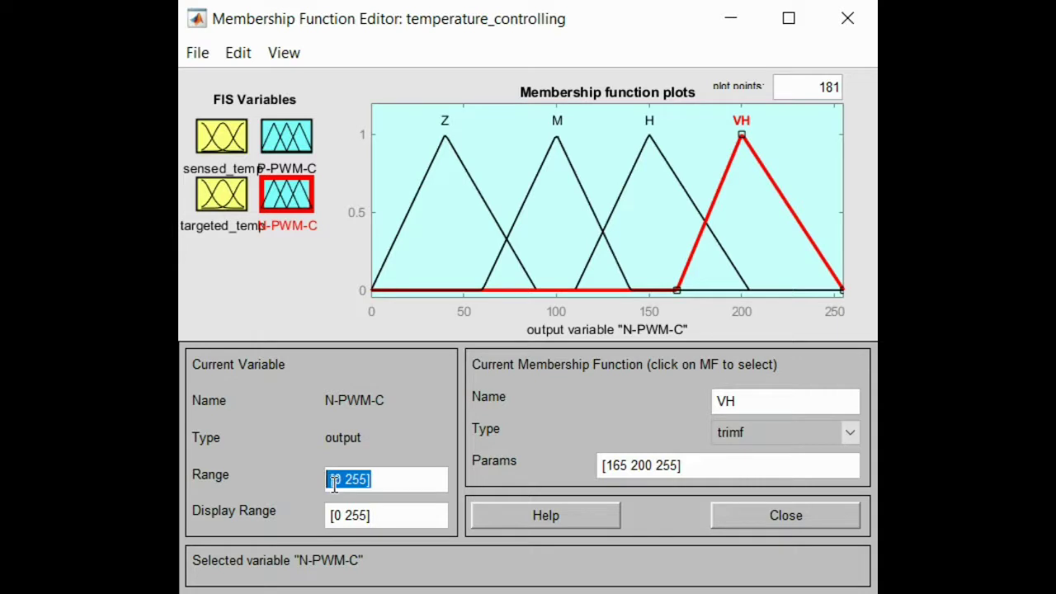
pyautogui.click(393, 487)
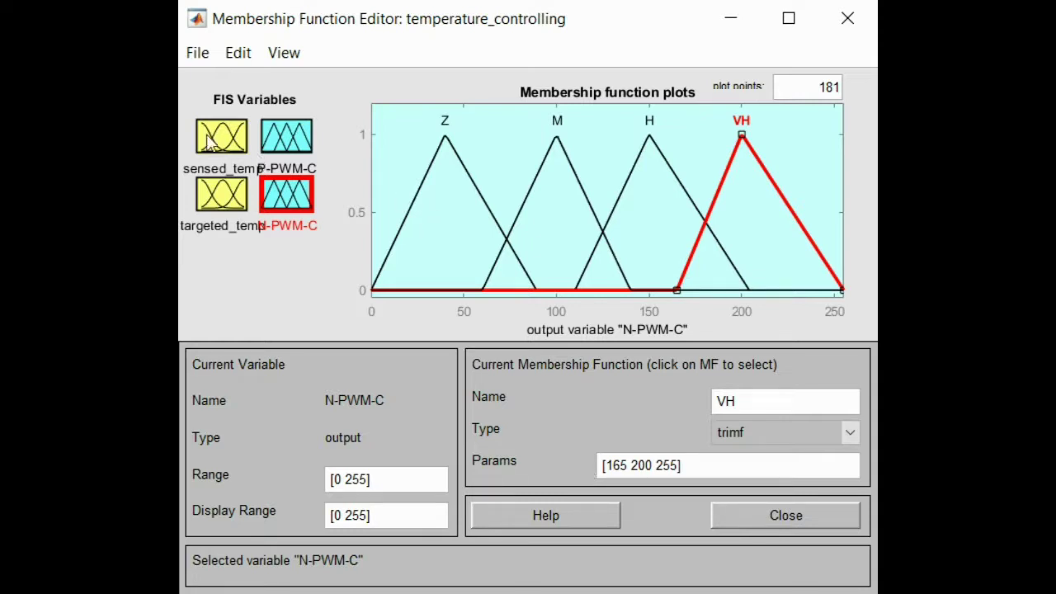
pyautogui.click(759, 516)
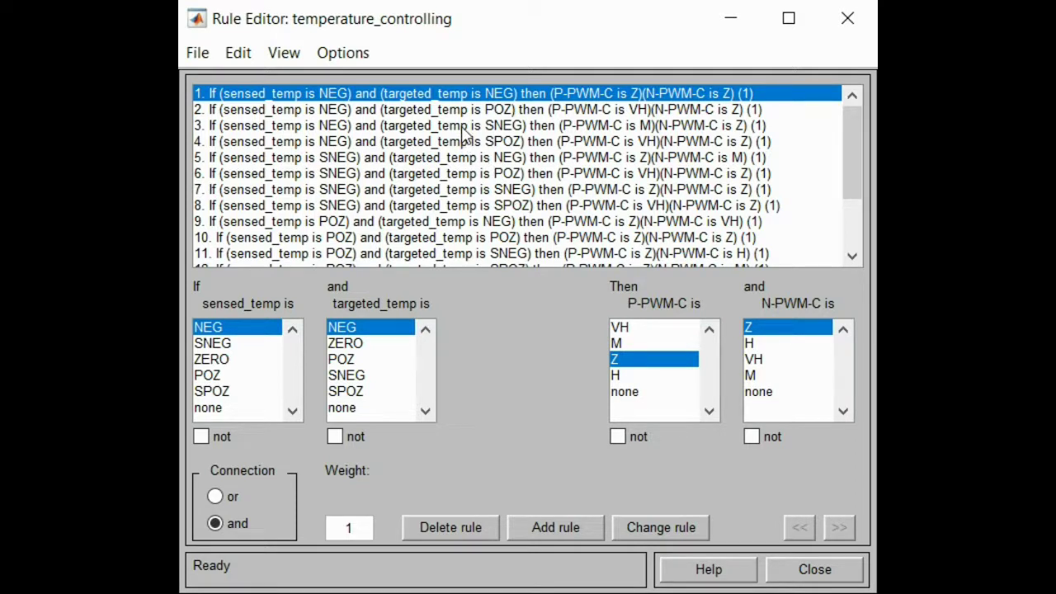
# Step: Review the full rule list in the Rule Editor and highlight ZERO as the sensed_temp condition
pyautogui.scroll(-2, 425, 164)
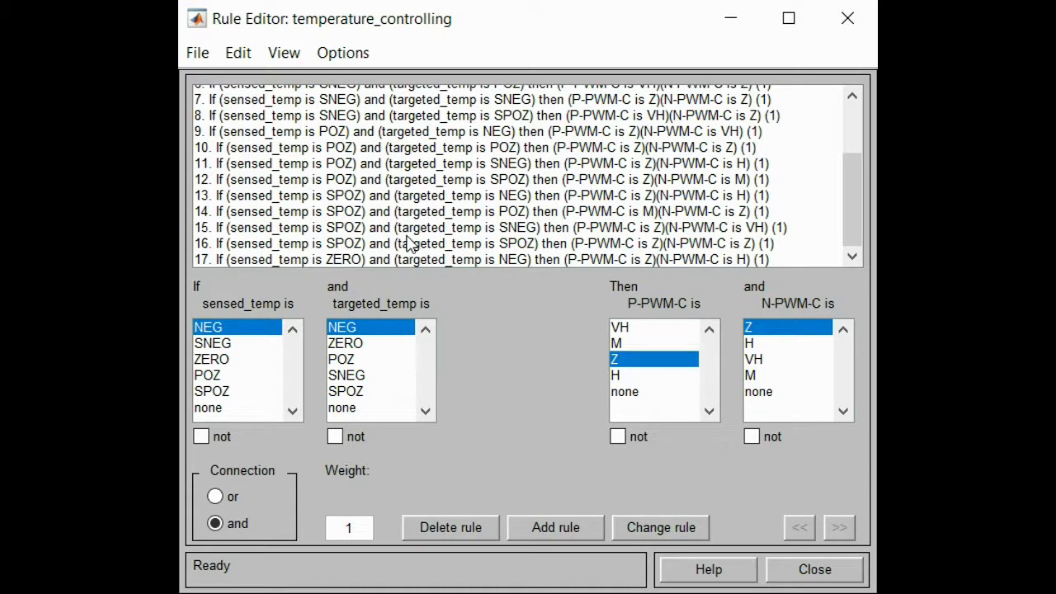
pyautogui.scroll(2, 410, 243)
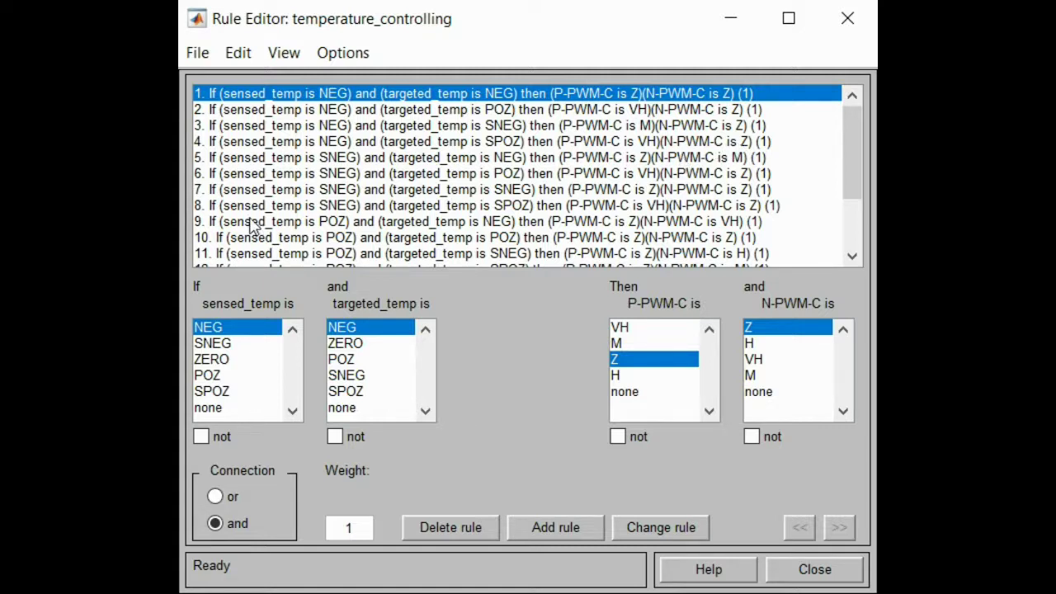
pyautogui.scroll(-2, 248, 223)
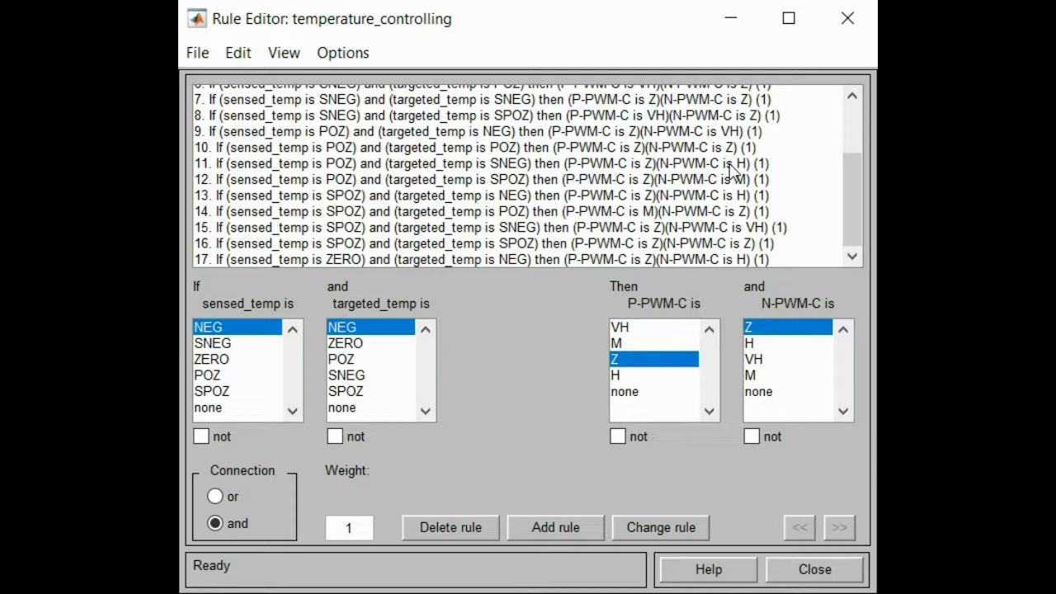
pyautogui.click(224, 360)
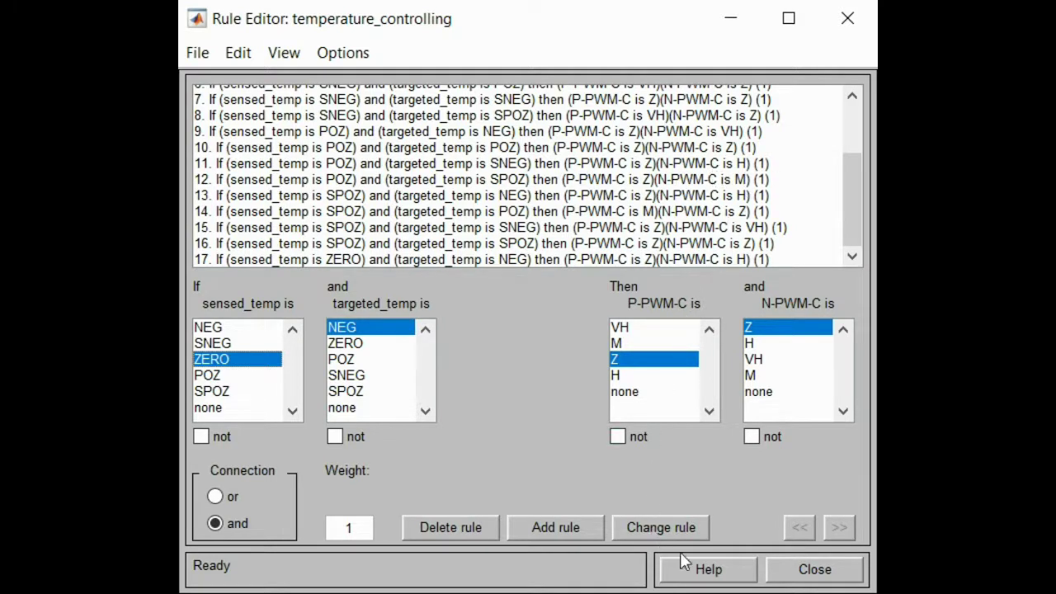
# Step: Open the Rule Viewer and check both PWM outputs with sensed_temp at about -37.9 and targeted_temp at about 32
pyautogui.hotkey('ctrl', '5')
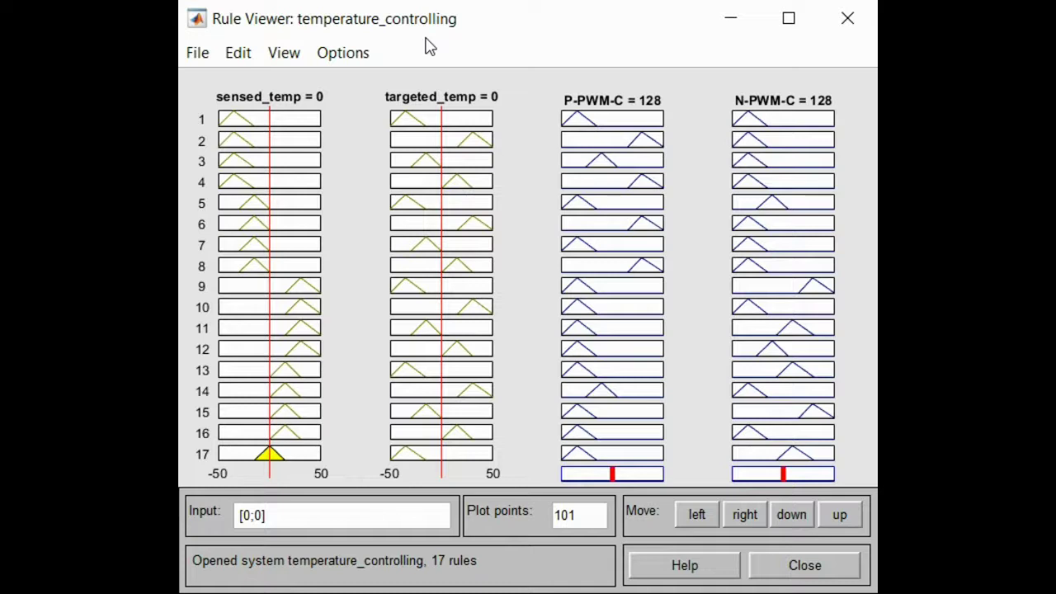
pyautogui.moveTo(396, 33)
pyautogui.mouseDown()
pyautogui.moveTo(406, 24)
pyautogui.moveTo(396, 33)
pyautogui.mouseUp()
pyautogui.moveTo(273, 120); pyautogui.dragTo(231, 124)
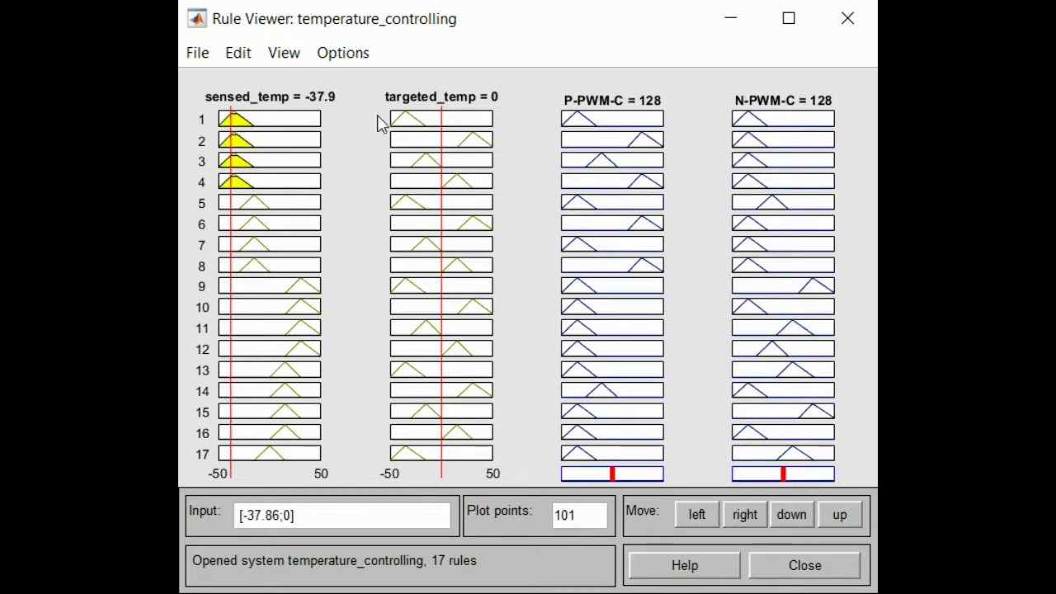
pyautogui.moveTo(440, 113); pyautogui.dragTo(477, 141)
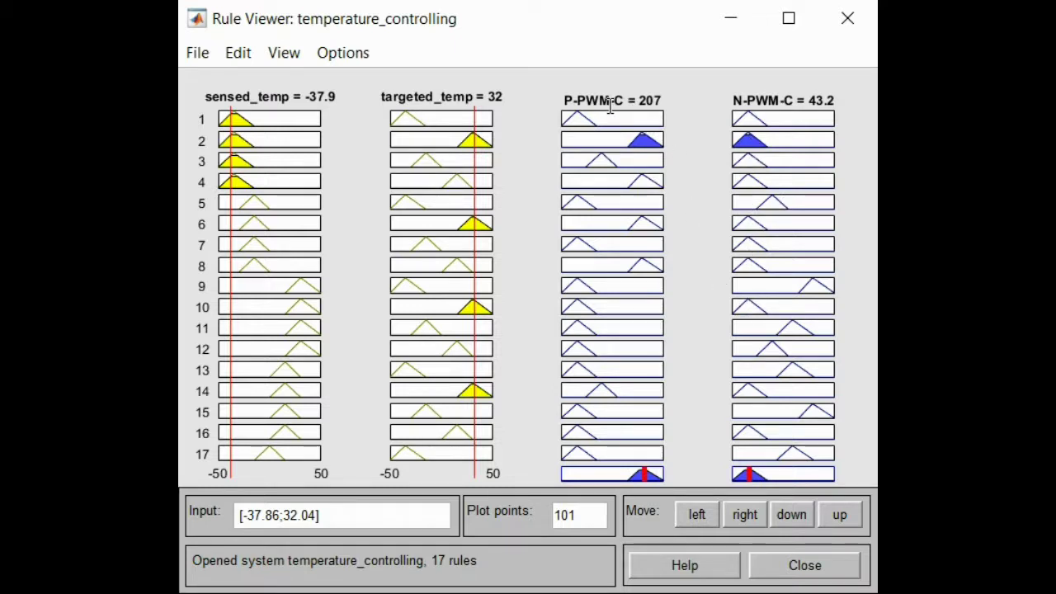
pyautogui.click(657, 99)
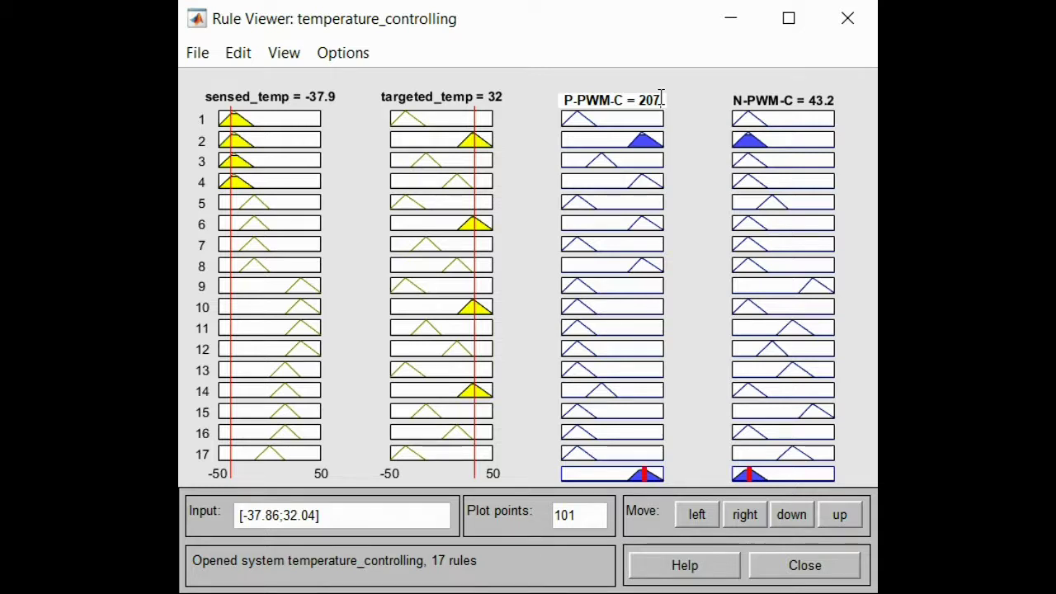
pyautogui.click(818, 98)
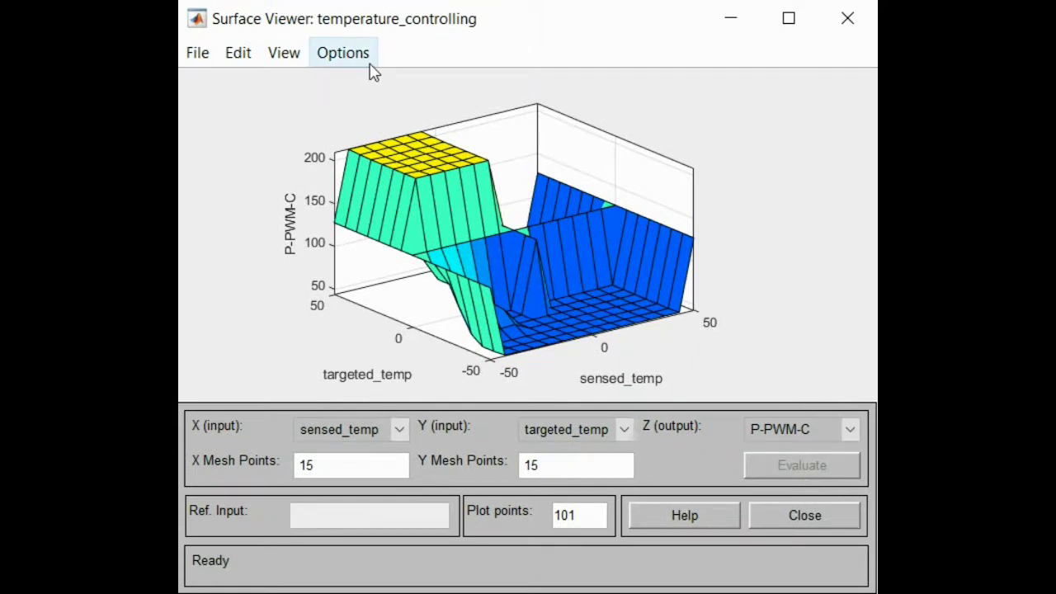
# Step: Rotate the P-PWM-C surface plot to examine it against sensed_temp and targeted_temp from several angles
pyautogui.moveTo(409, 224); pyautogui.dragTo(422, 241)
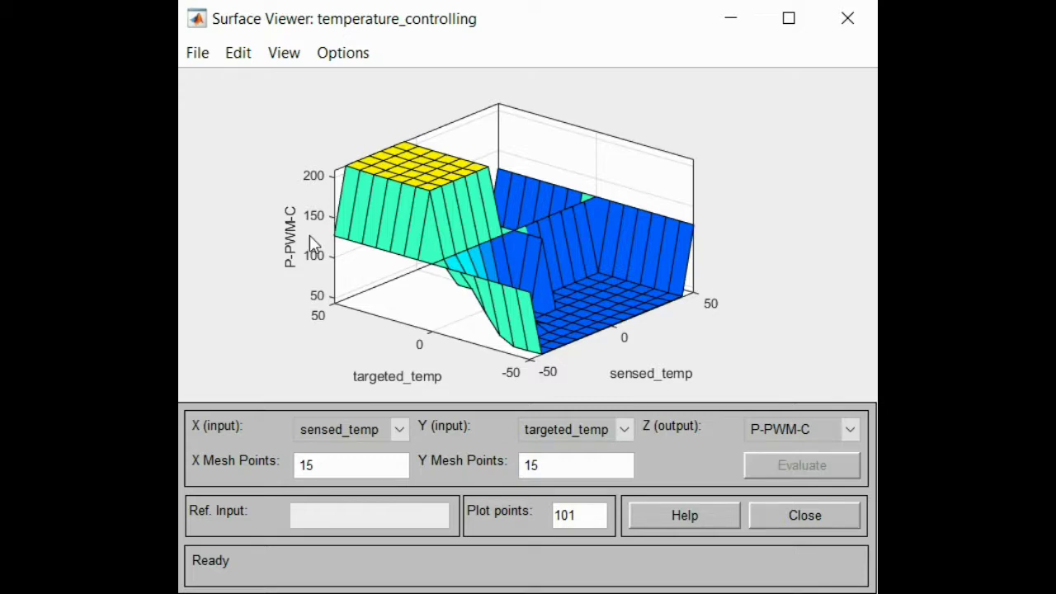
pyautogui.moveTo(407, 245); pyautogui.dragTo(442, 246)
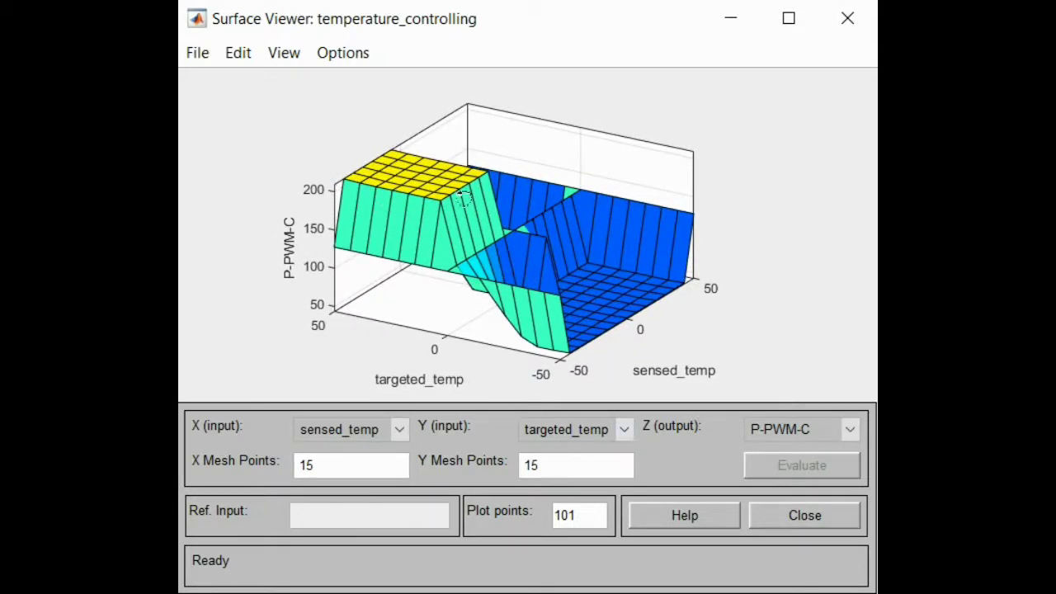
pyautogui.moveTo(442, 210); pyautogui.dragTo(404, 220)
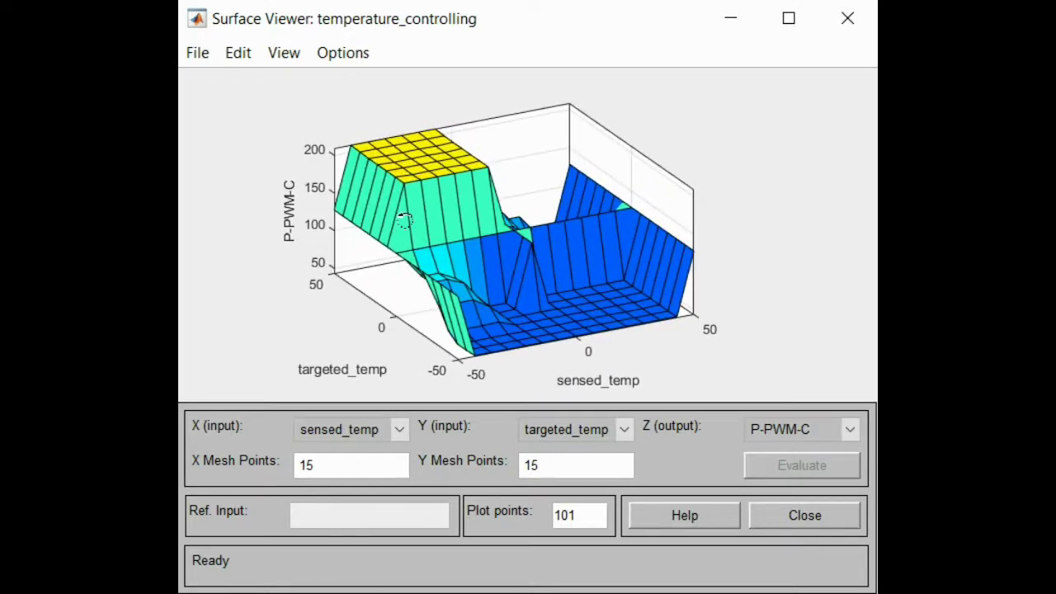